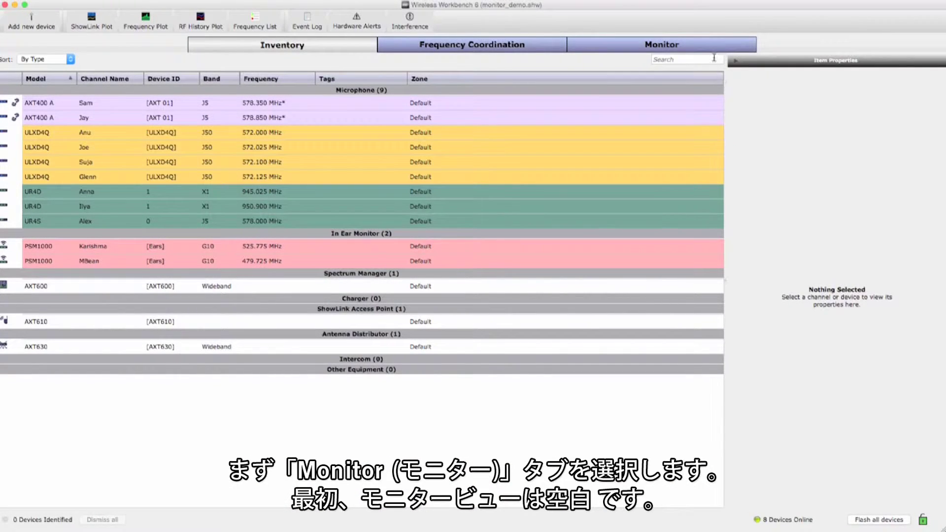
Step: Switch to the Monitor view and show the Sam, MBean and Glenn channel strips
left_click(712, 50)
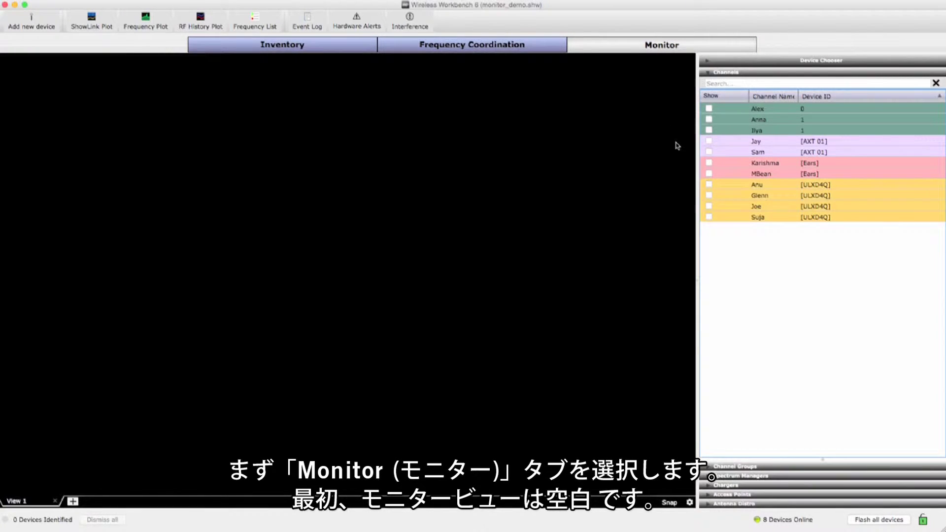
left_click(708, 151)
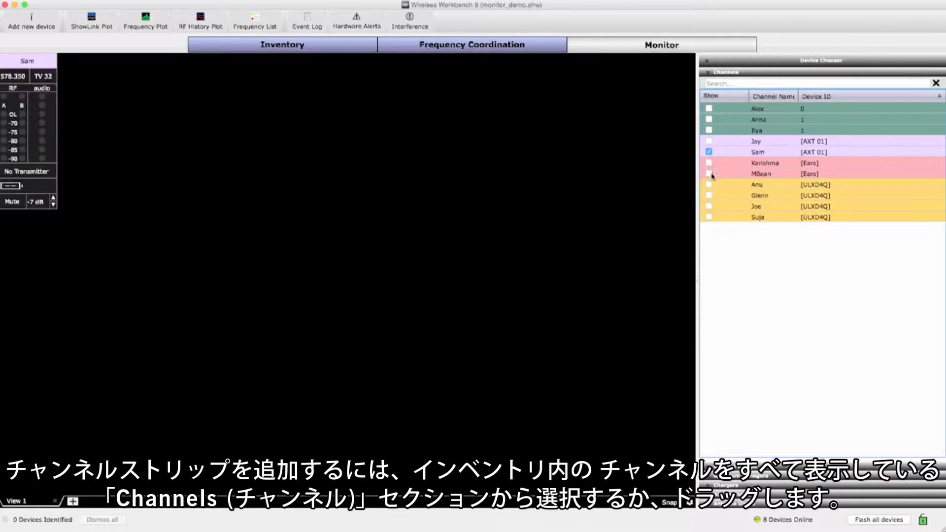
left_click(710, 174)
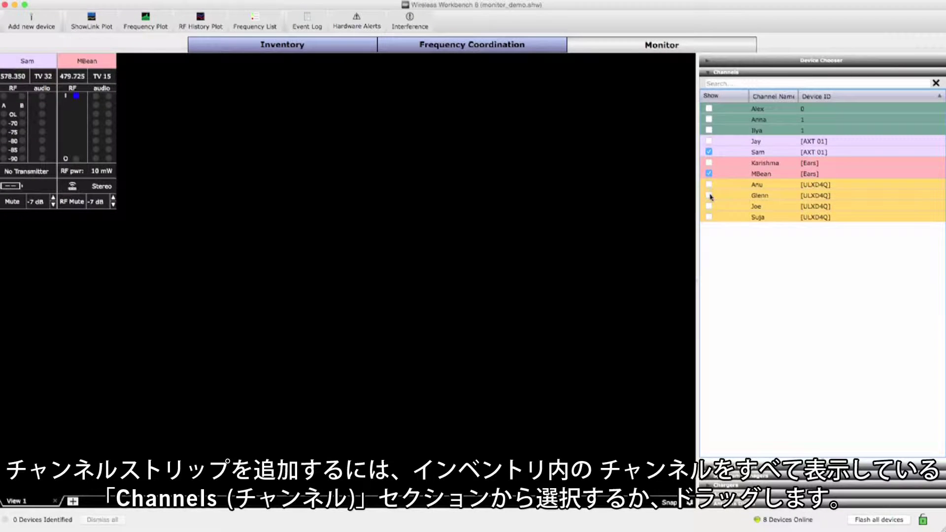
left_click(710, 196)
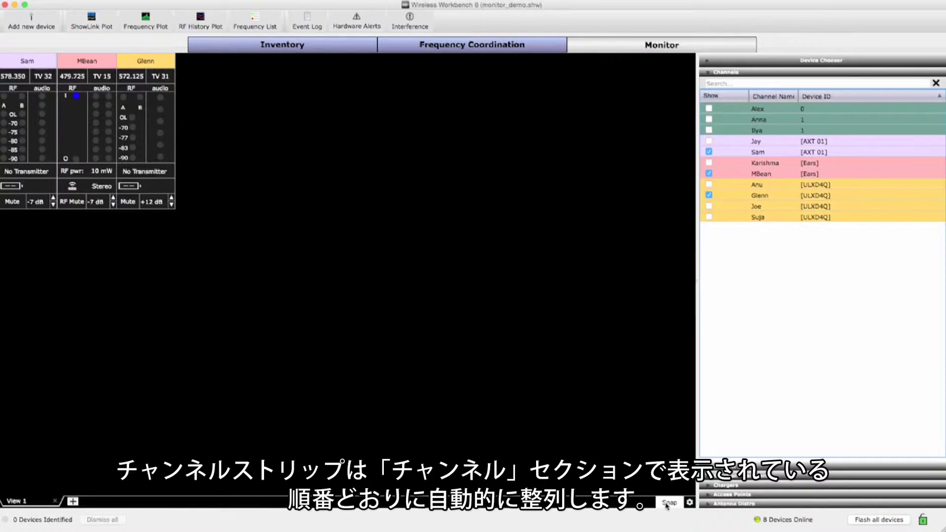
Step: Set strip arrangement to Free and drag Glenn and MBean lower and right of Sam
left_click(667, 505)
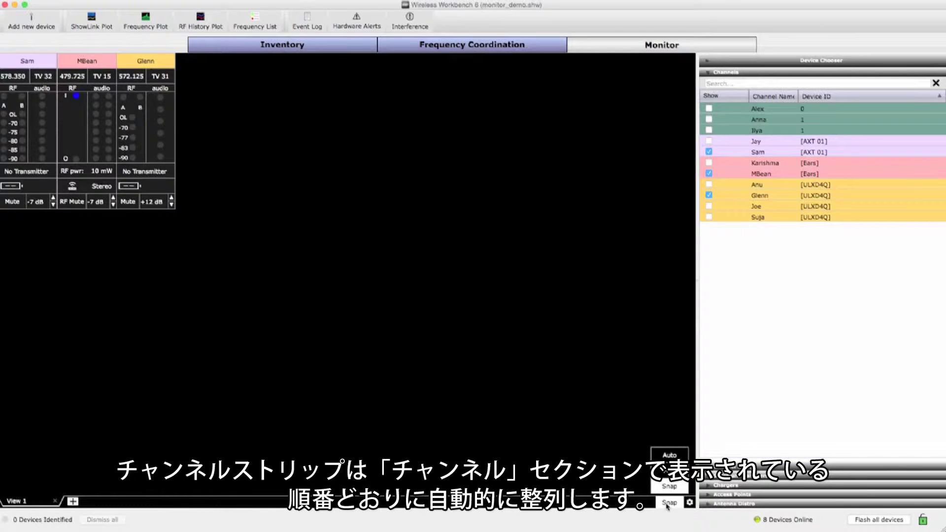
left_click(670, 471)
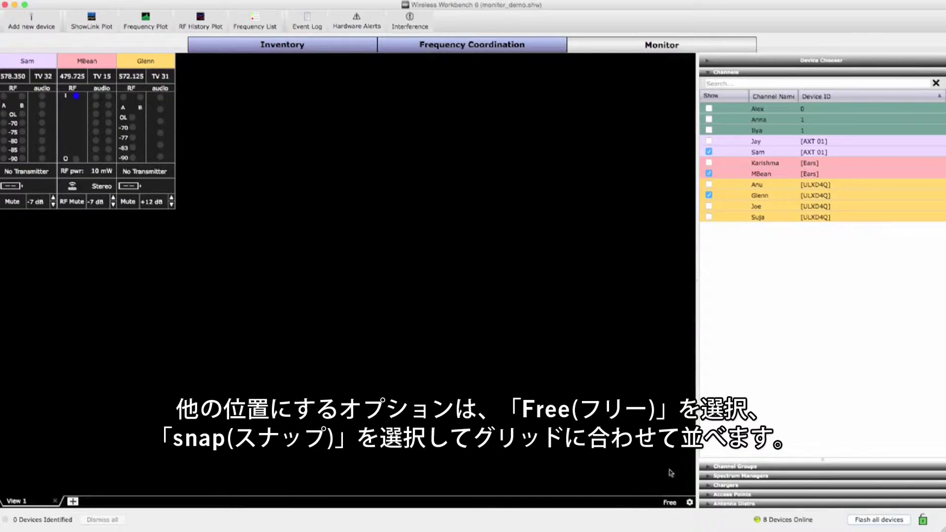
left_click_drag(139, 107, 161, 122)
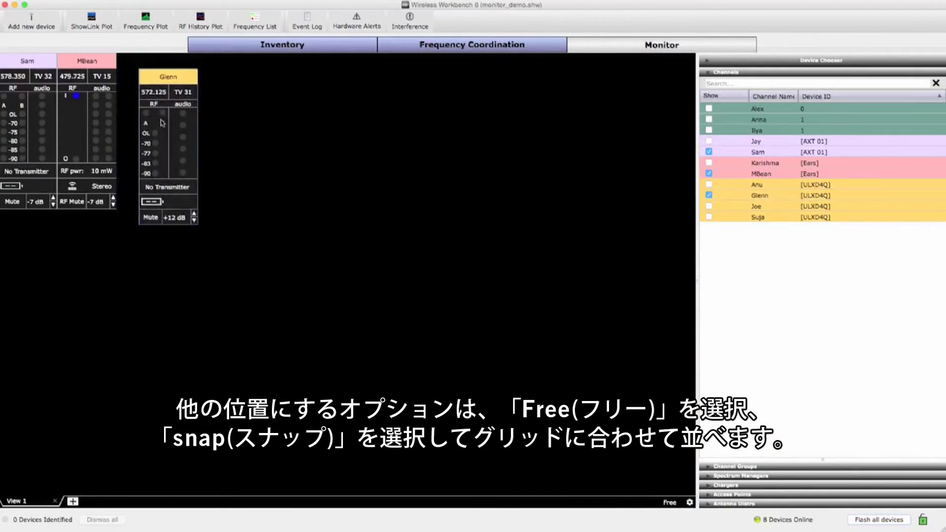
left_click_drag(105, 116, 113, 145)
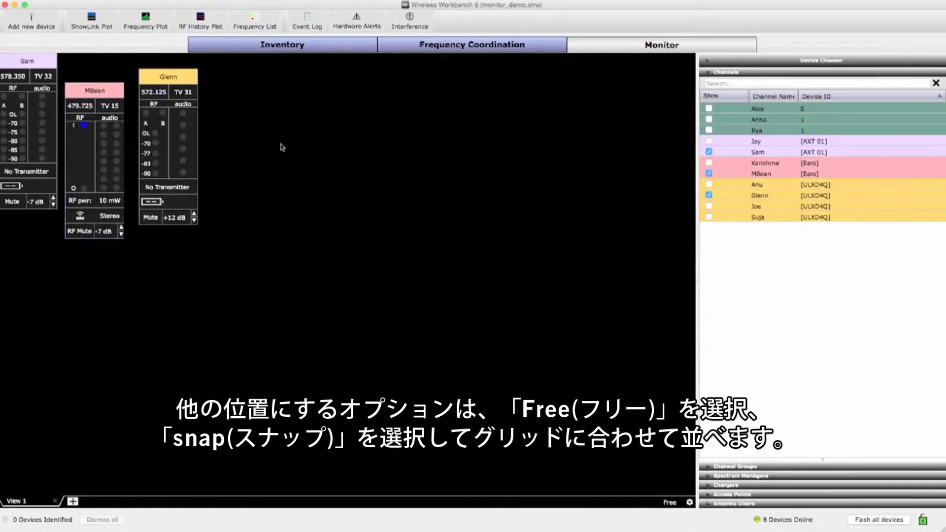
Step: Restore Snap arrangement, shift Glenn's strip further right, then hide Glenn's strip
left_click(669, 503)
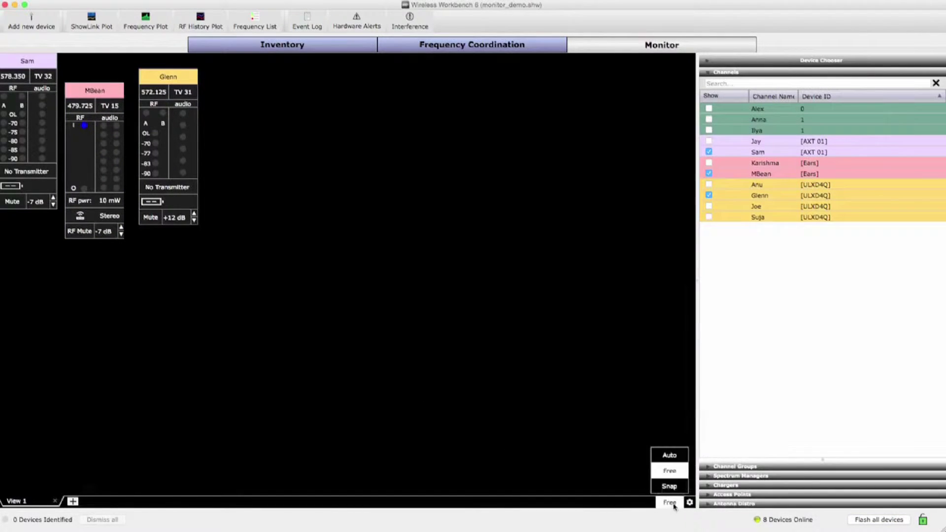
left_click(670, 486)
left_click_drag(155, 142, 207, 156)
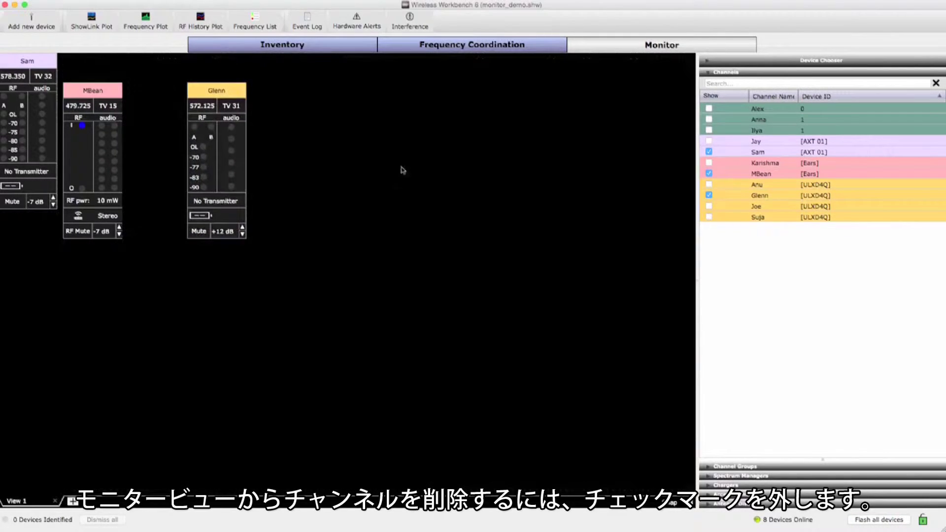
left_click(710, 196)
Step: Hide MBean's strip and move Sam's strip to the middle of the monitor view
left_click(708, 174)
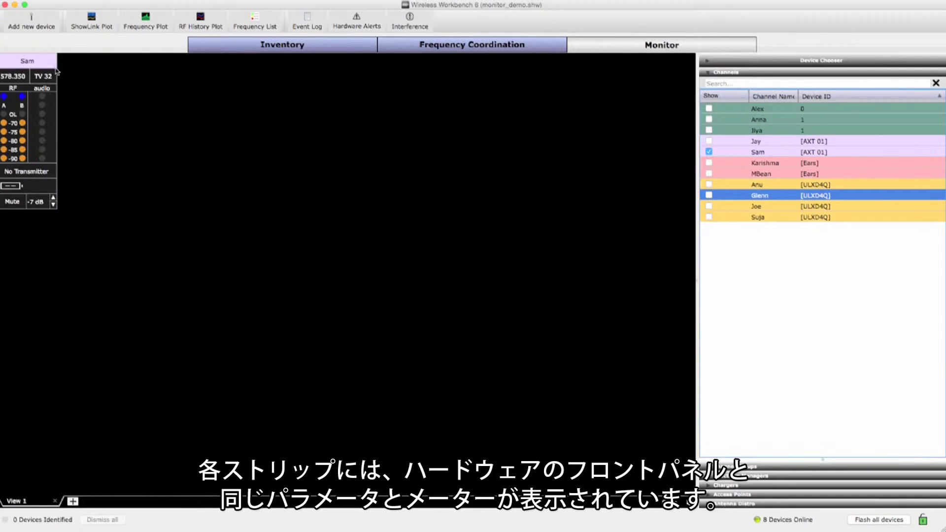
left_click_drag(58, 73, 246, 186)
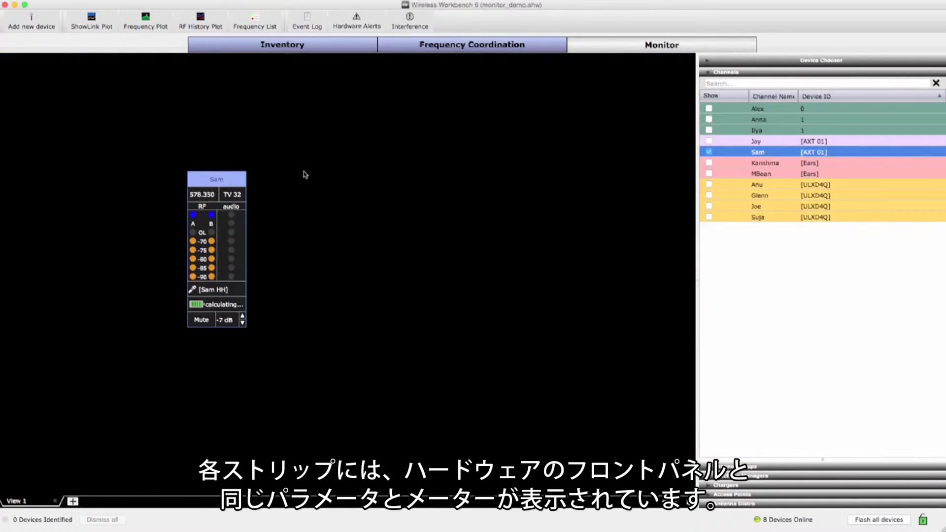
right_click(307, 175)
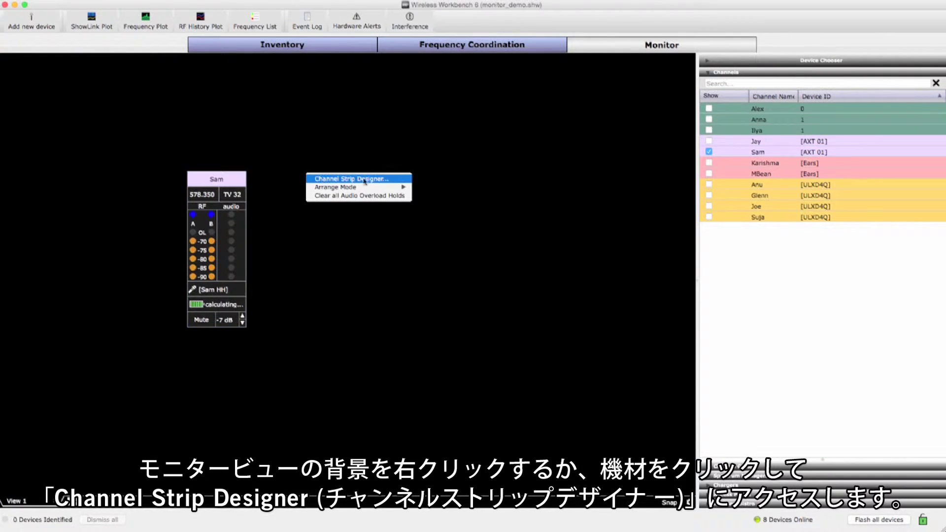
left_click(401, 180)
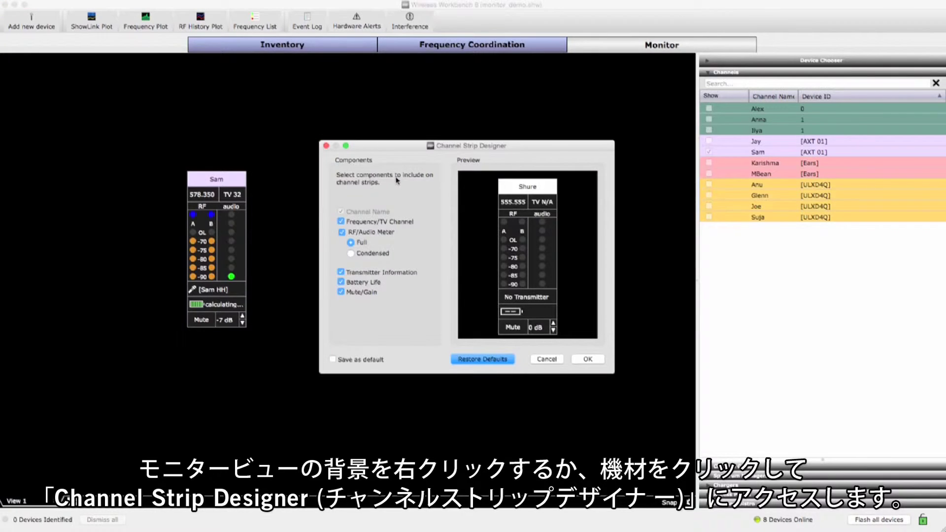
left_click(369, 292)
left_click(341, 282)
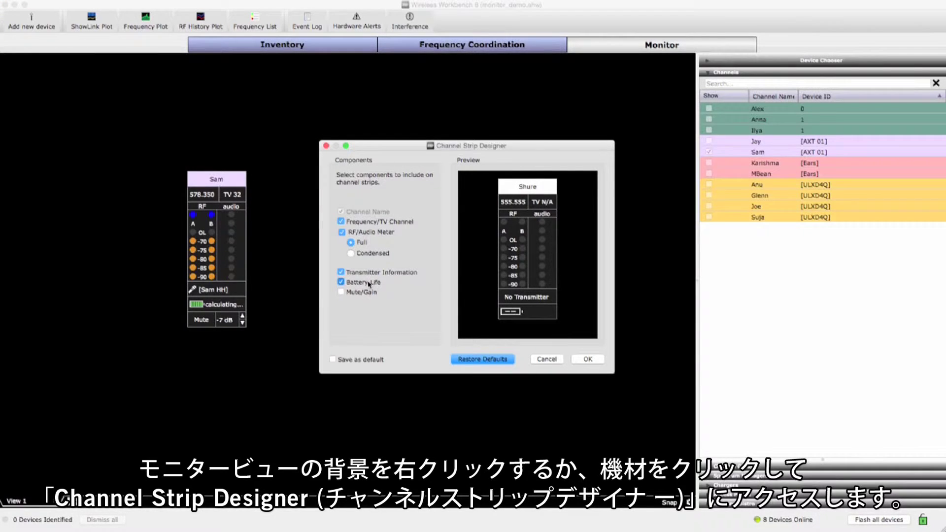
left_click(354, 232)
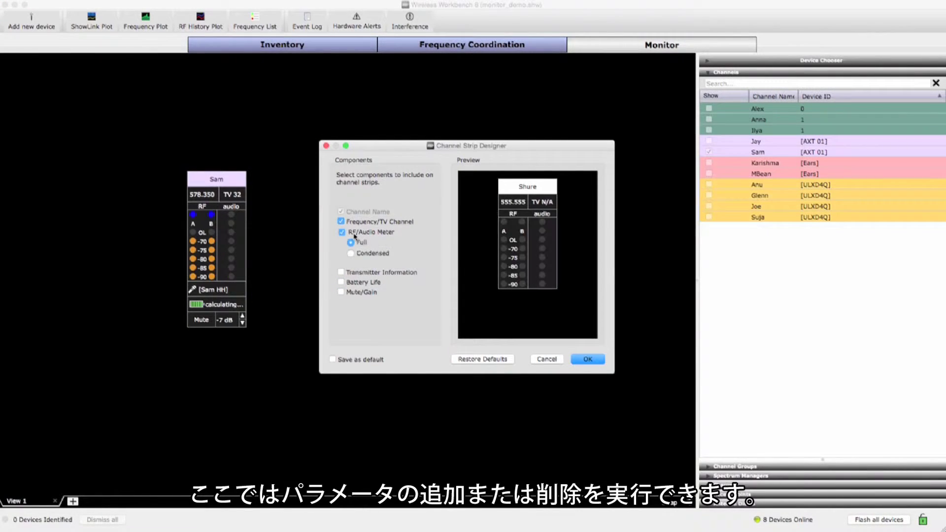
left_click(351, 254)
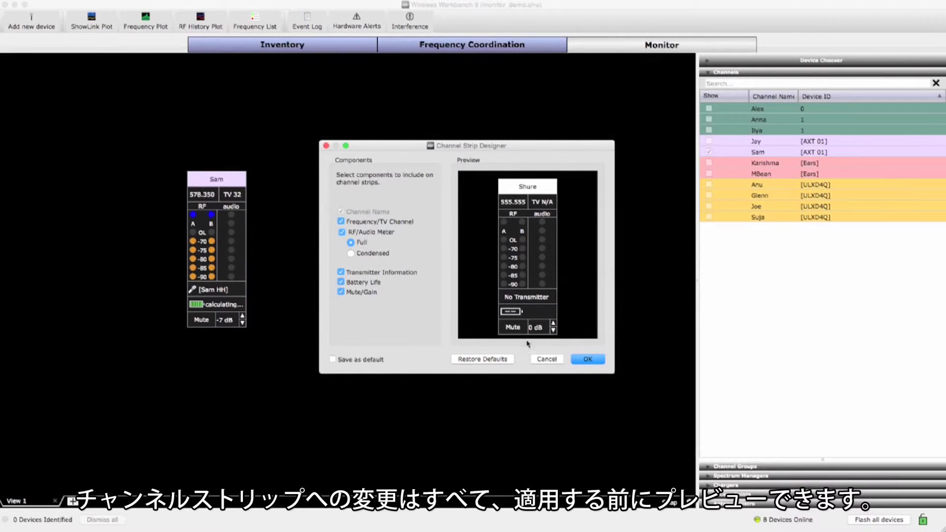
left_click(586, 359)
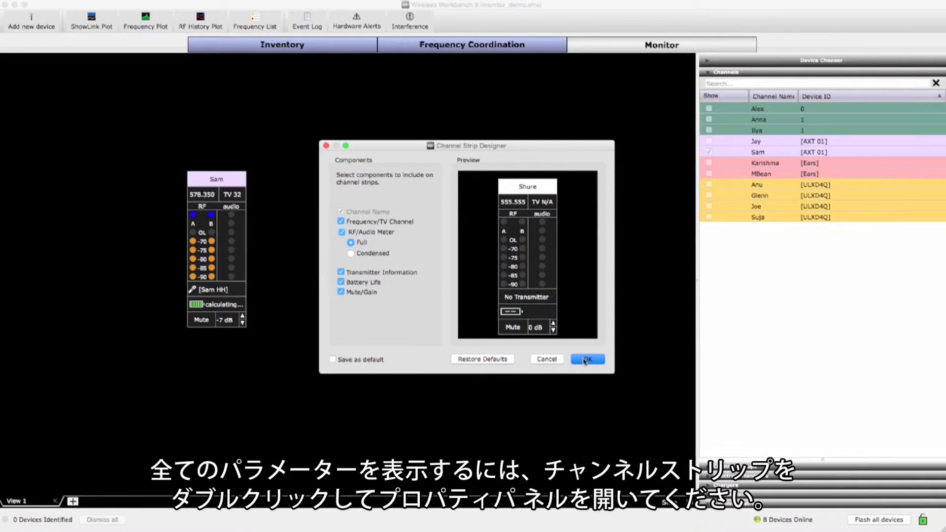
left_click(585, 360)
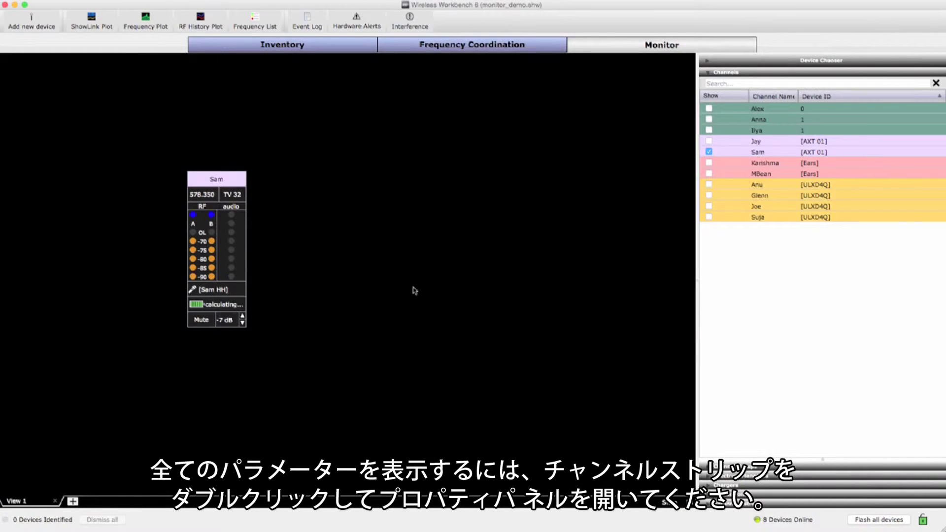
double_click(239, 250)
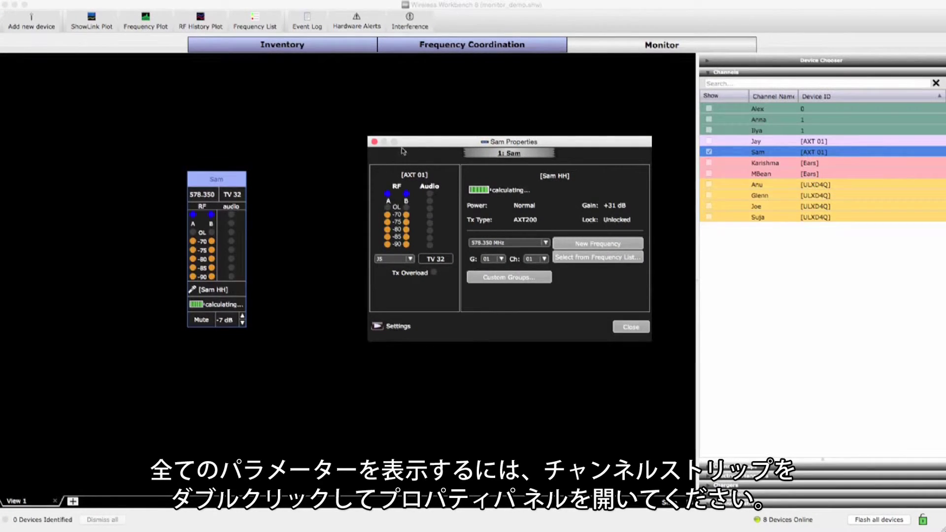
left_click(375, 143)
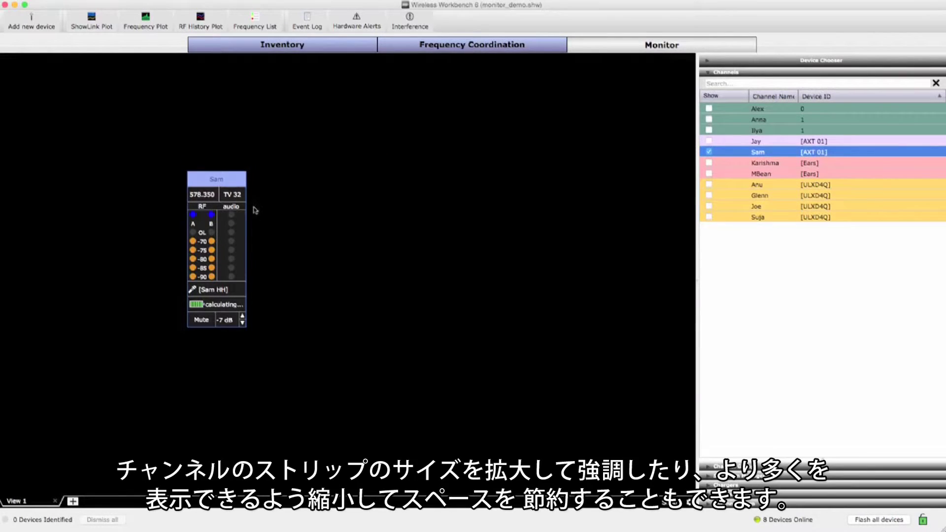
right_click(219, 212)
mouse_move(254, 231)
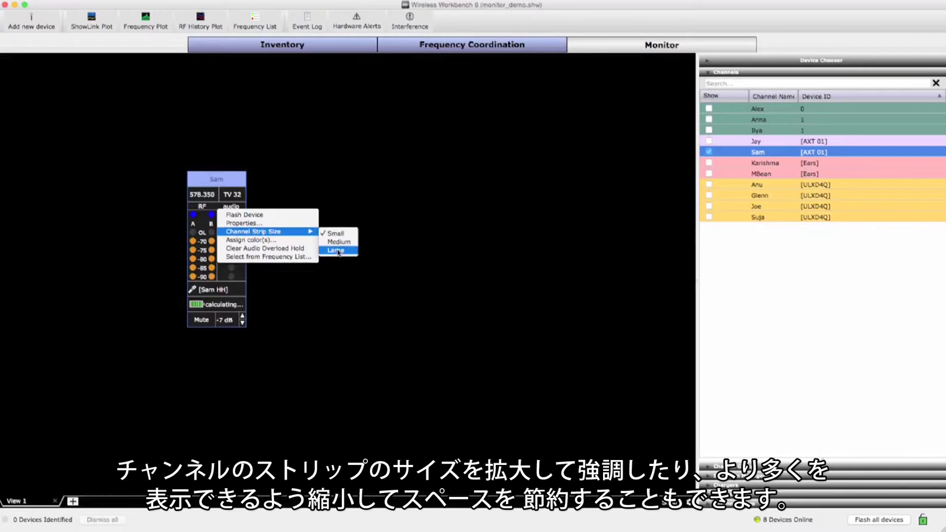
left_click(337, 252)
left_click(338, 253)
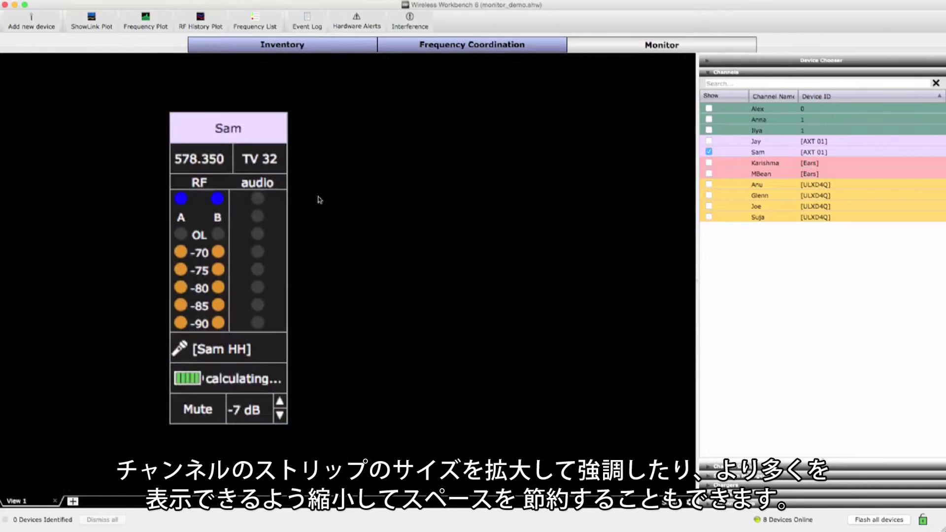
right_click(256, 190)
mouse_move(291, 210)
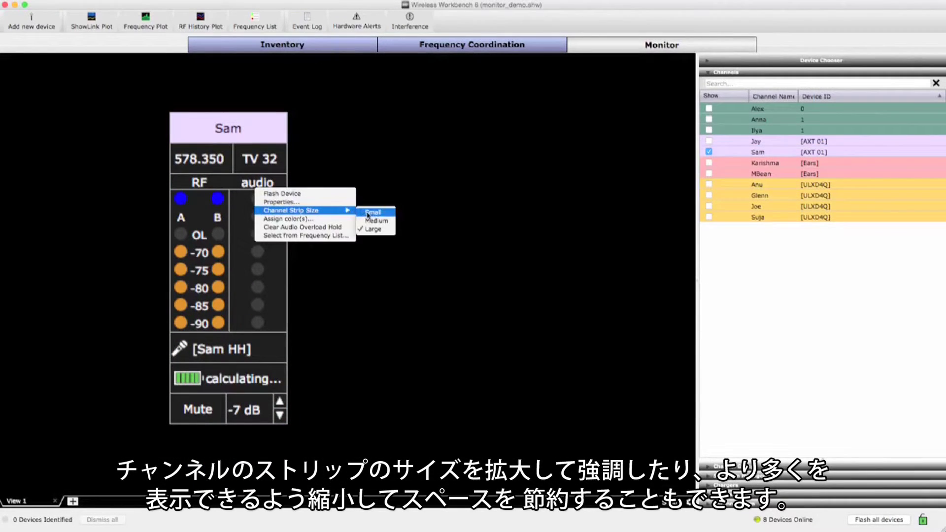
left_click(389, 215)
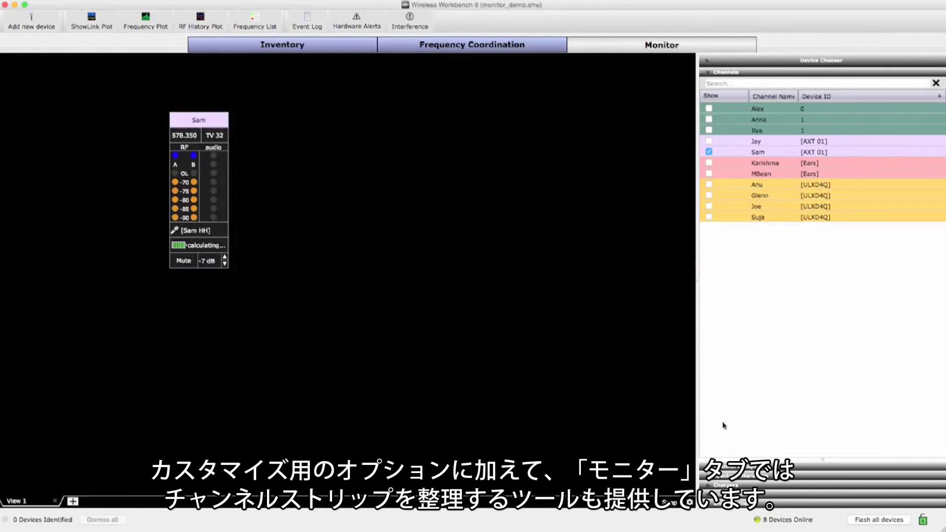
Step: Group Anu, Glenn, Joe and Suja into a new channel group named Backup Singers
left_click(752, 466)
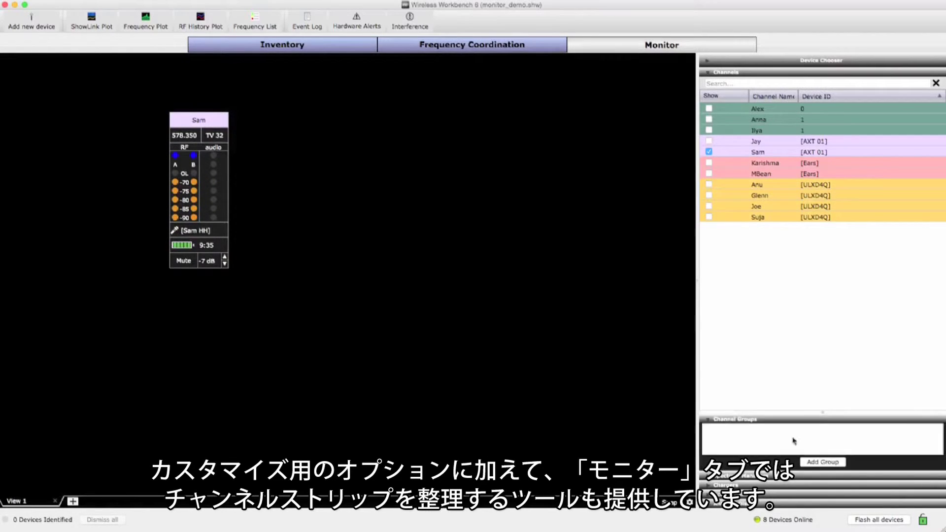
left_click_drag(821, 337, 822, 336)
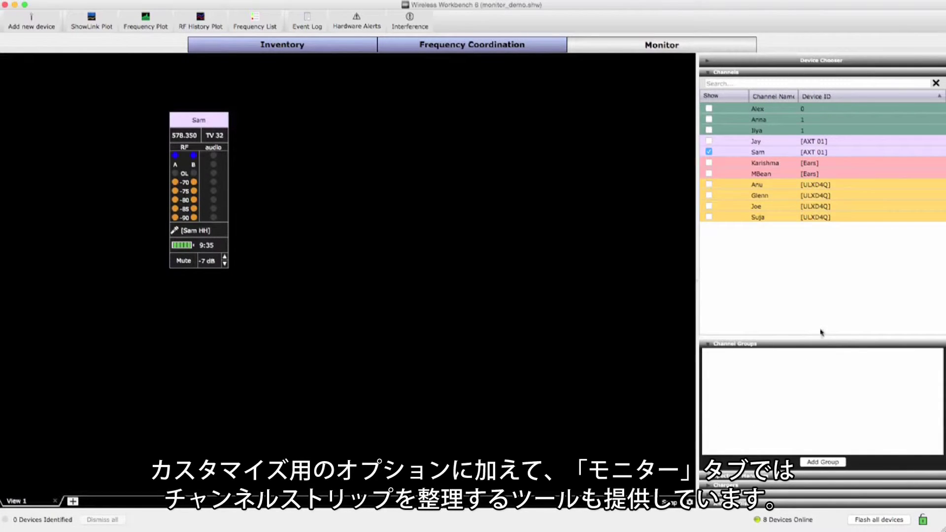
left_click(796, 188)
left_click(788, 218, "shift")
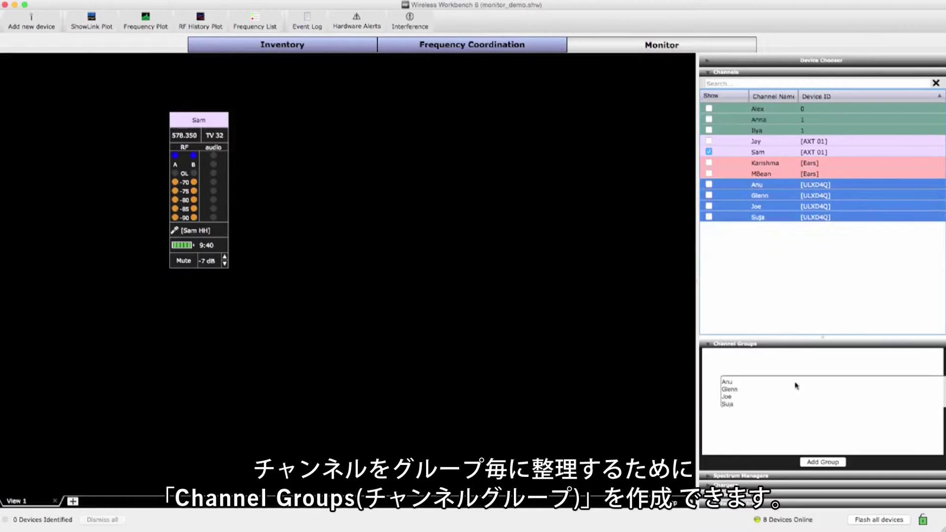
left_click_drag(774, 187, 796, 385)
right_click(761, 360)
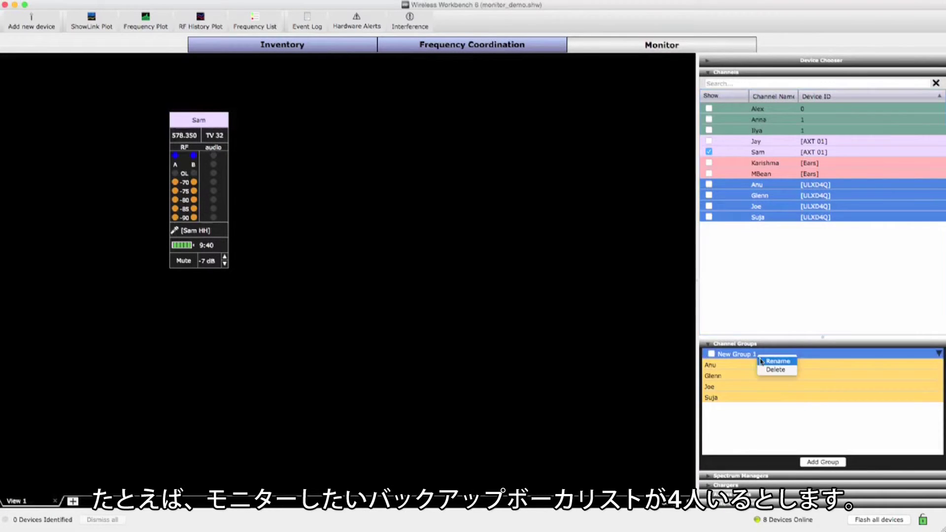
left_click(776, 360)
type("Backup")
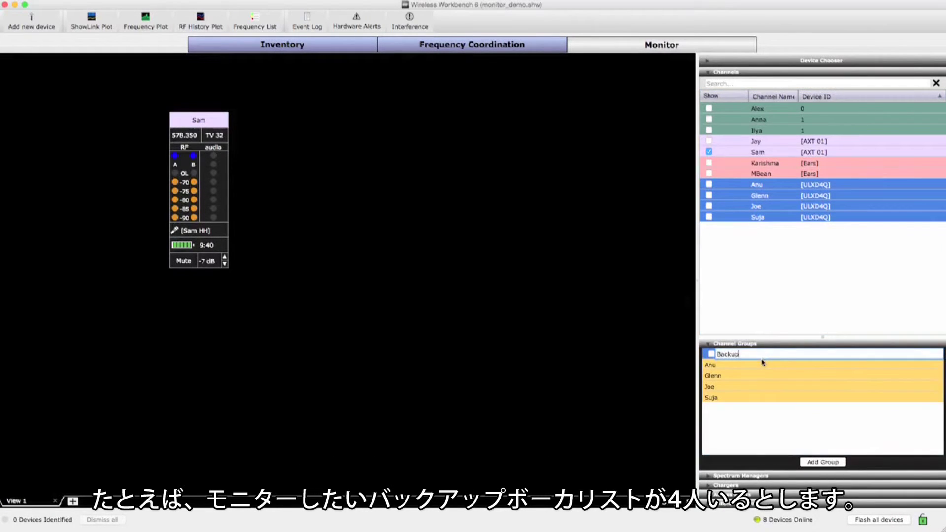
type(" Singers")
key("Return")
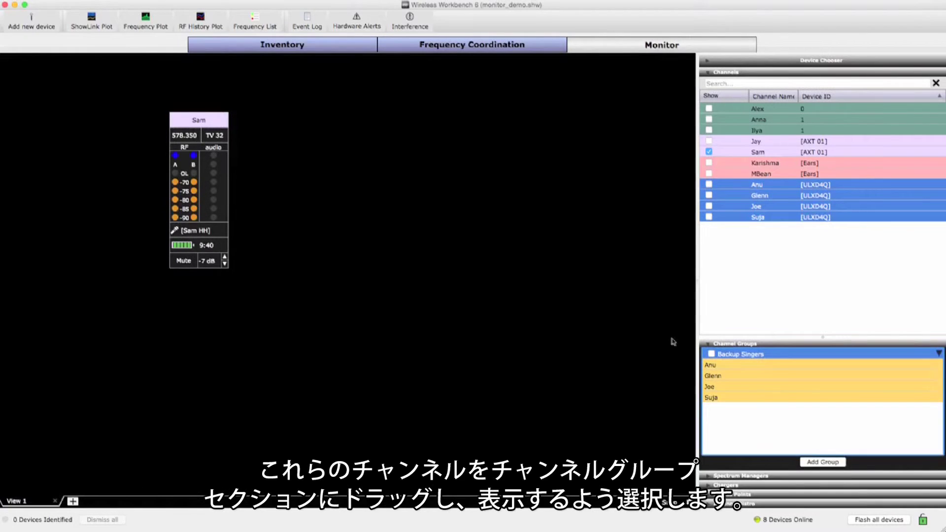
left_click(711, 355)
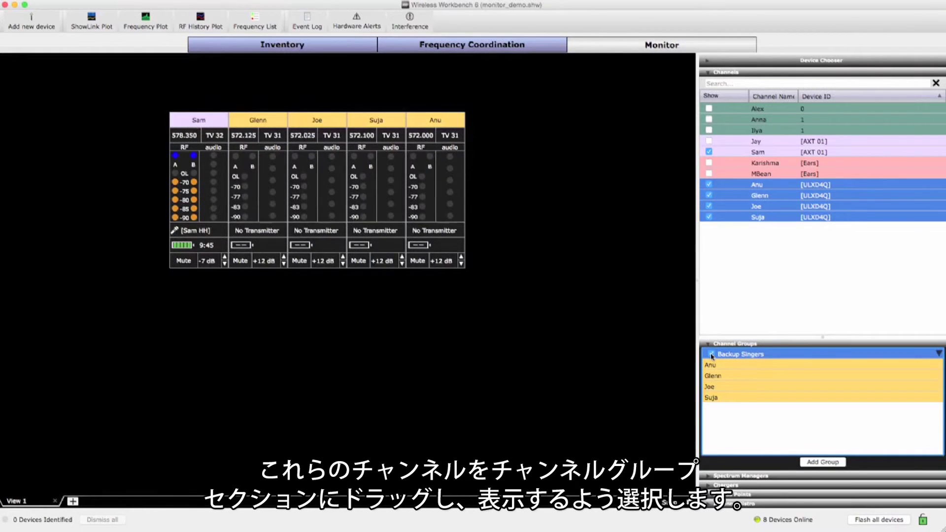
left_click(711, 354)
Step: Create a VIP Vocal group with Karishma and MBean, then show Backup Singers beside Sam
left_click(821, 463)
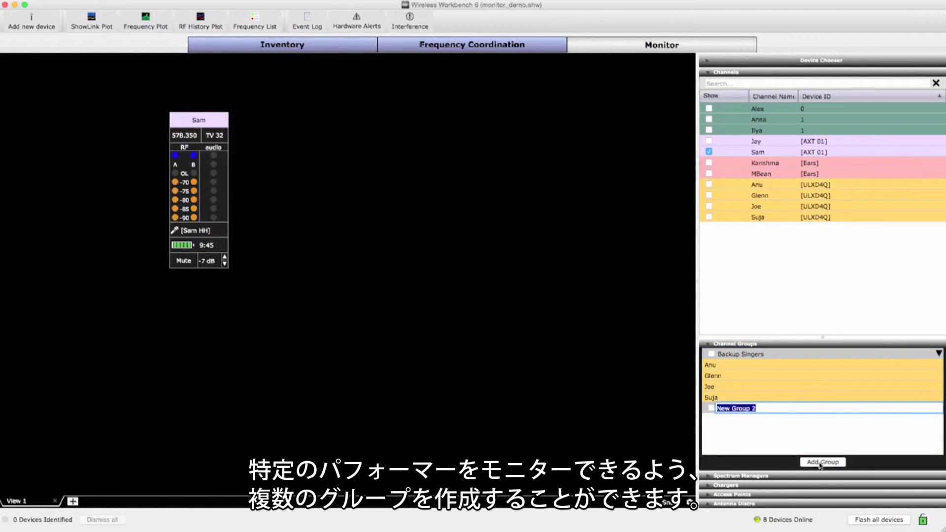
key("Return")
left_click(765, 163)
left_click(773, 174, "shift")
left_click_drag(773, 174, 757, 416)
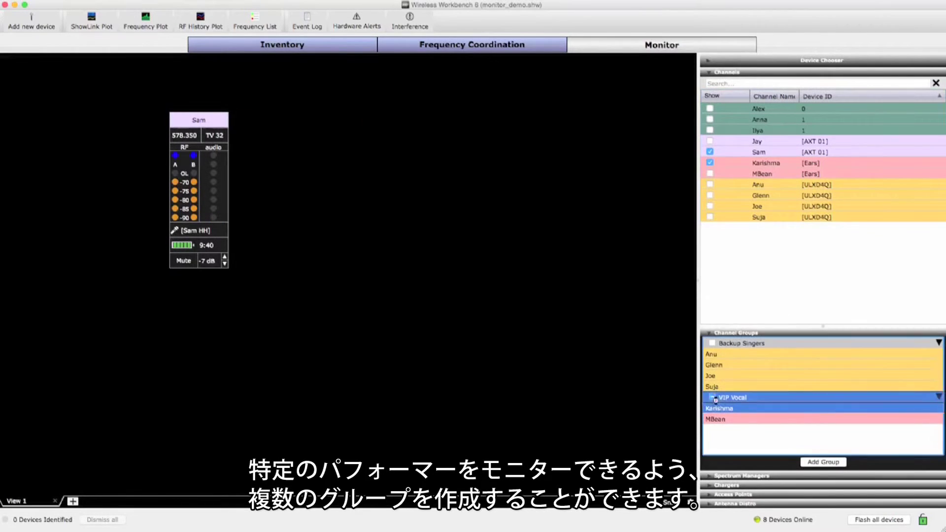
left_click_drag(194, 205, 102, 249)
left_click(713, 429)
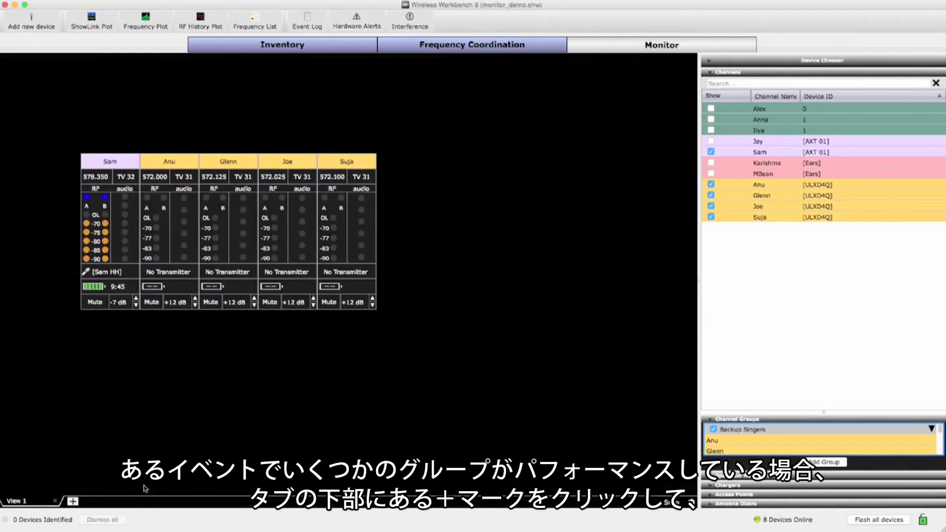
Step: Add a new monitor view showing the Alex, Jay, Karishma and Anu strips
left_click(73, 502)
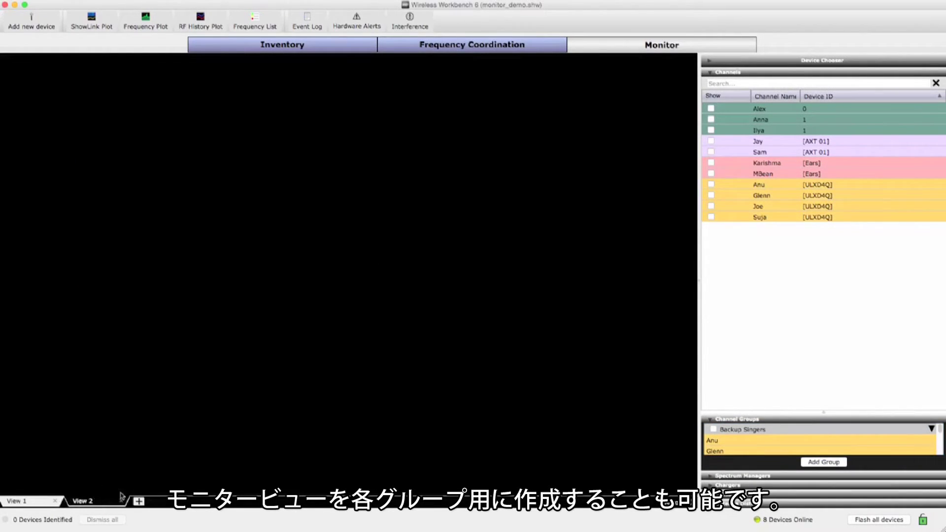
left_click(710, 109)
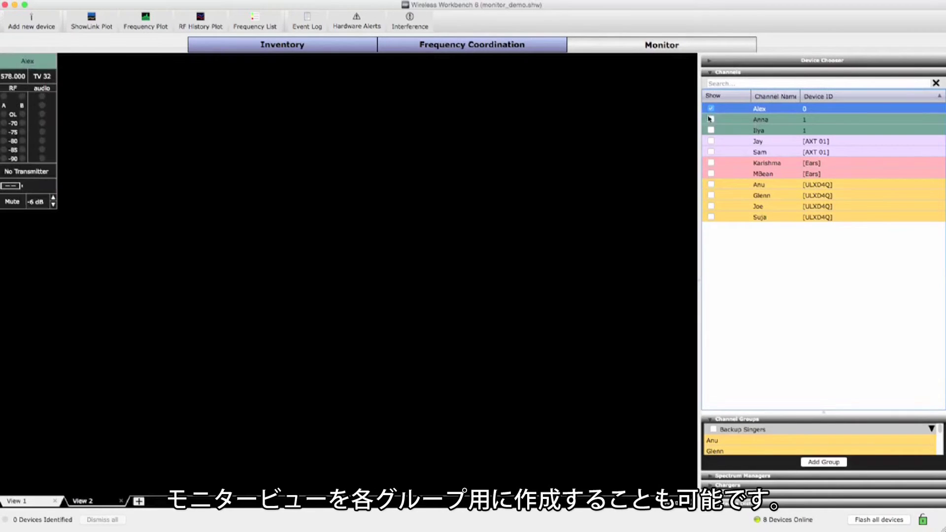
left_click(710, 141)
left_click(710, 162)
left_click(710, 185)
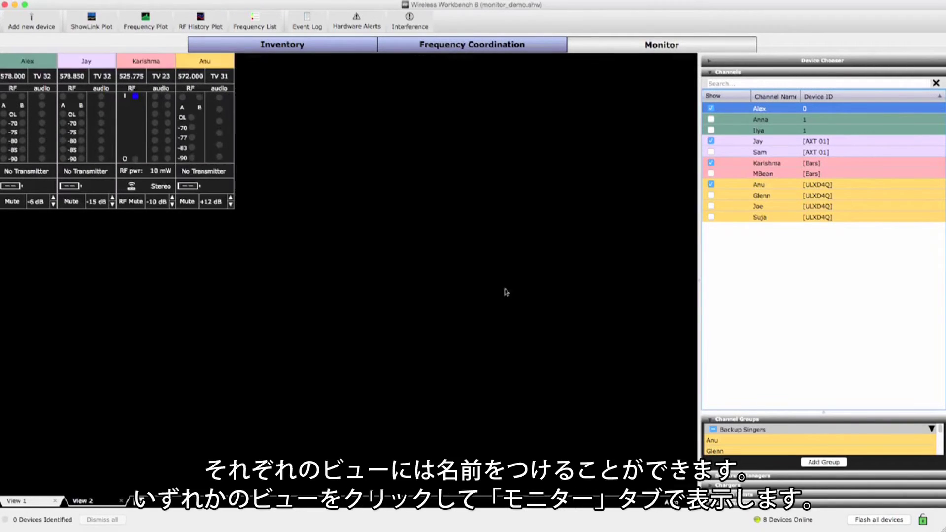
Step: Rename the two monitor views Group 2 and Group 1, and check each view
double_click(82, 501)
type("Group 2")
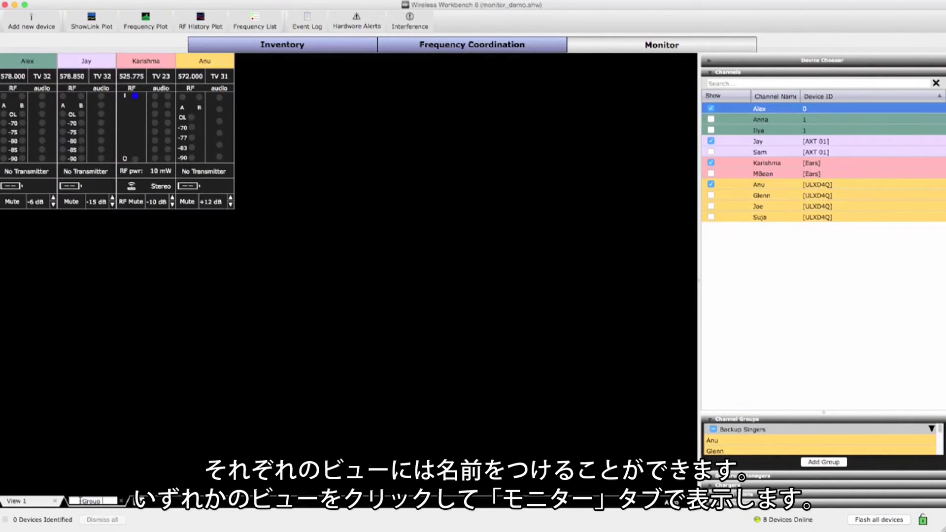
double_click(23, 501)
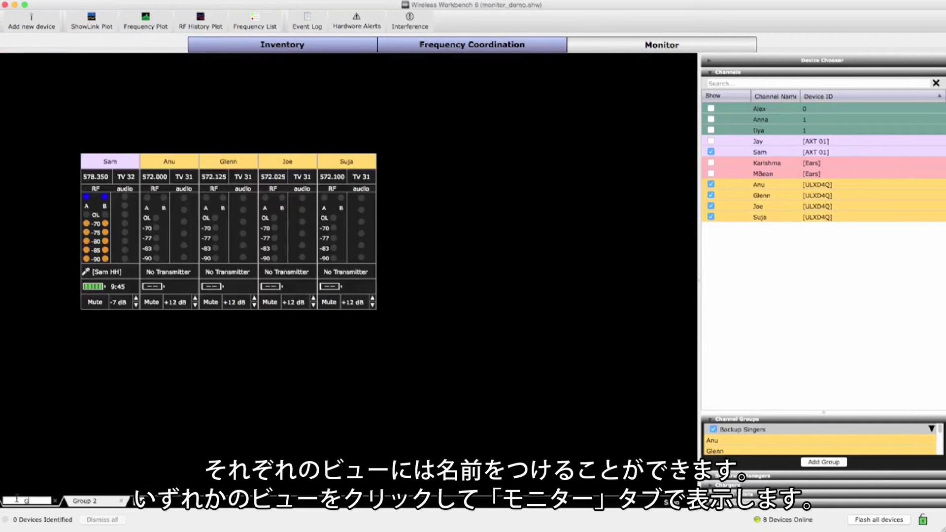
type("Group 1")
key("Return")
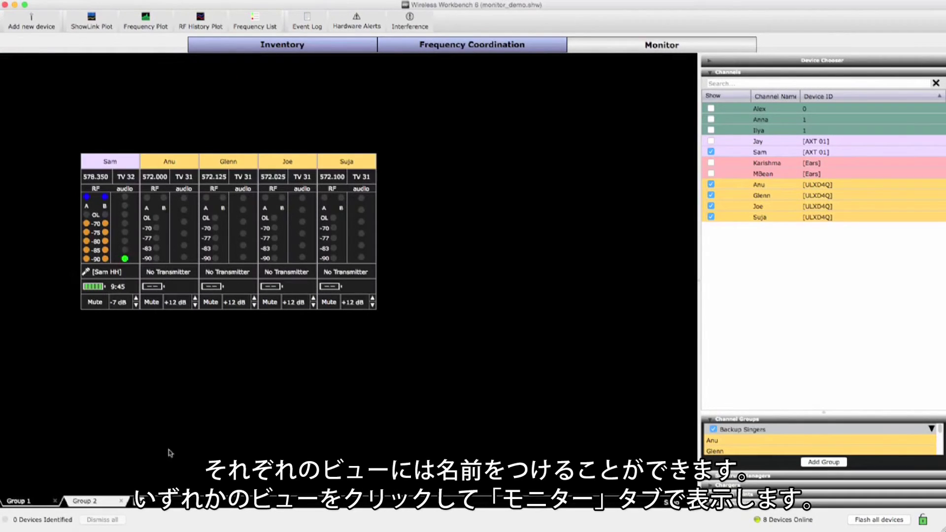
left_click(94, 506)
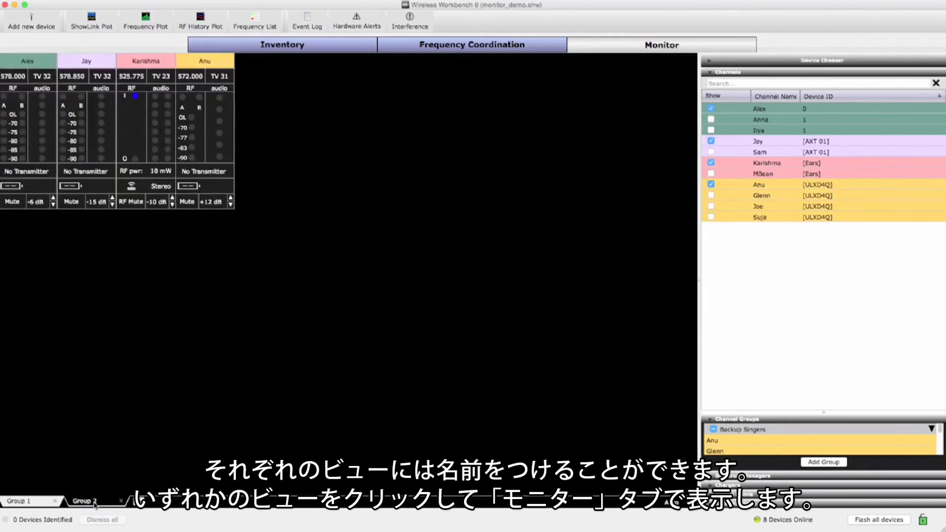
left_click(31, 506)
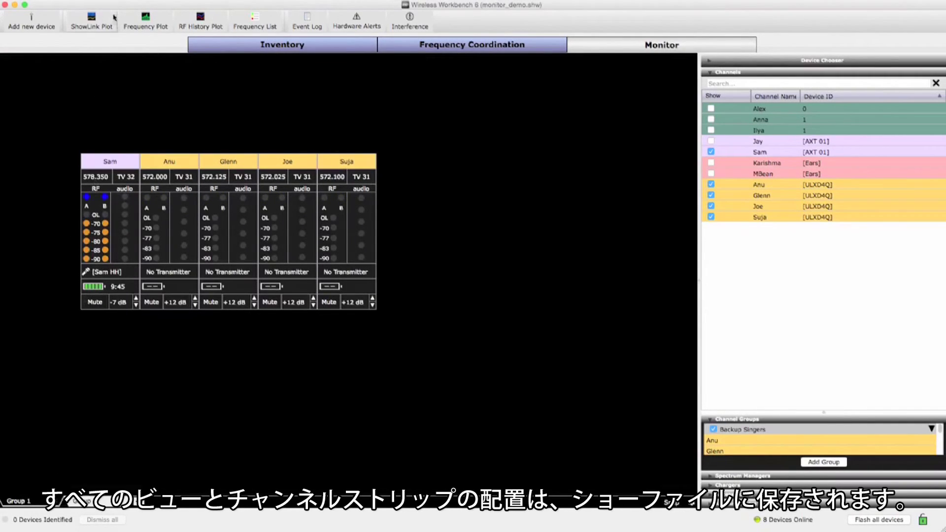
Step: Save the show file with File > Save
left_click(118, 0)
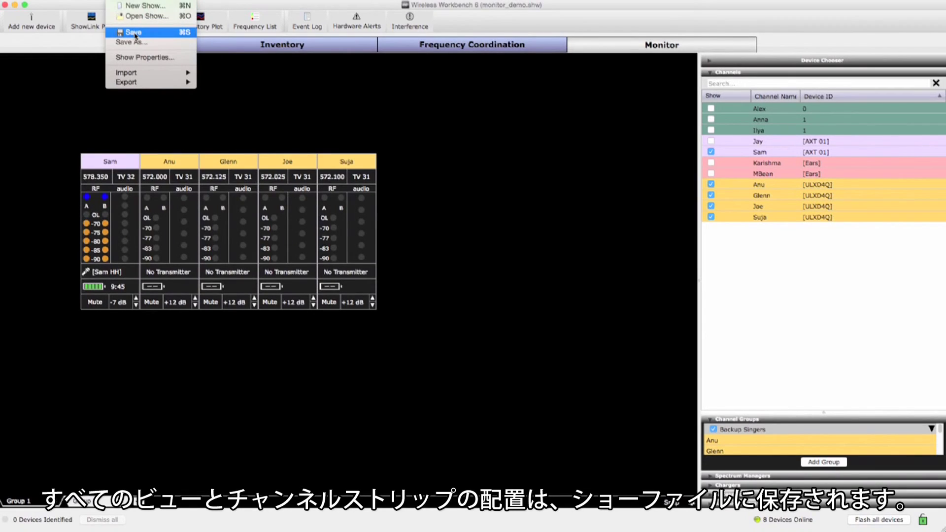
left_click(133, 34)
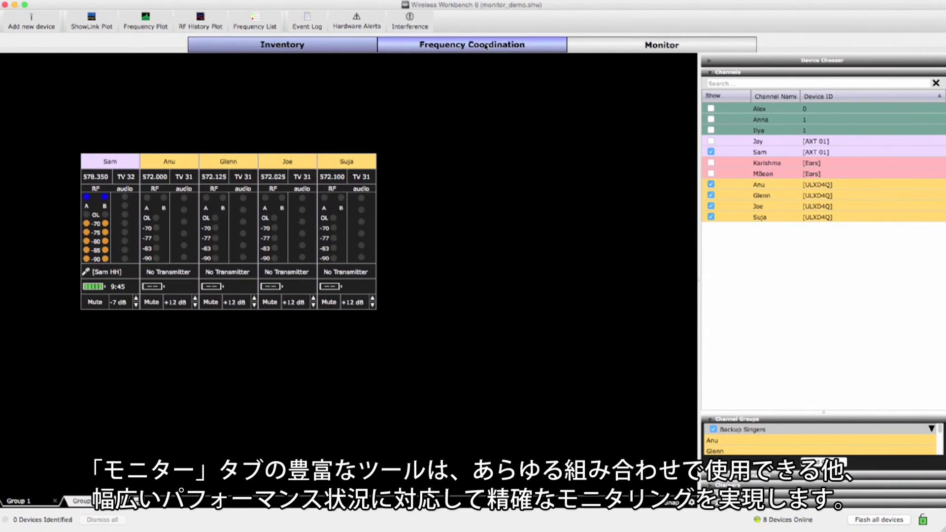